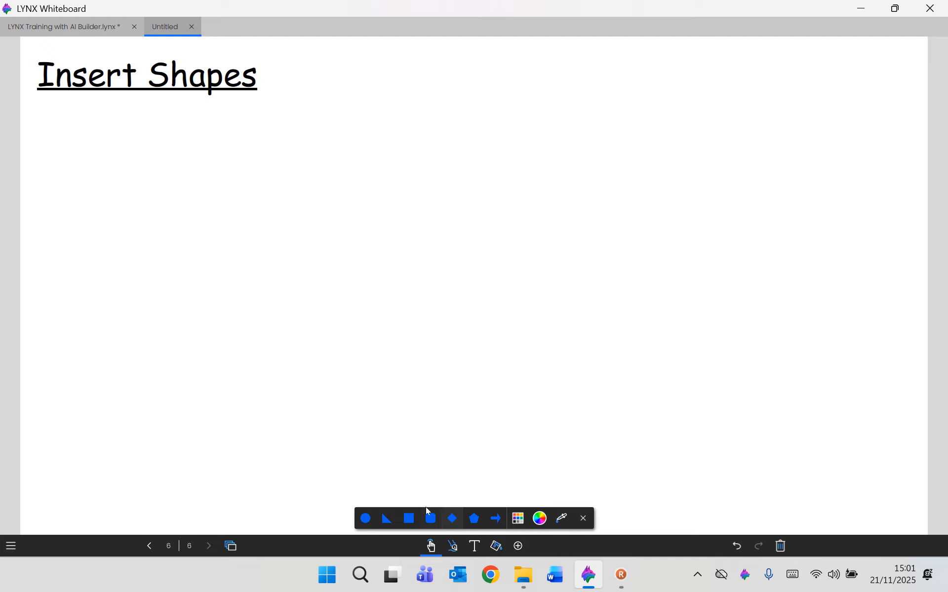
Draw a blue circle and three more ellipses of different proportions on the Insert Shapes page.
left_click(365, 519)
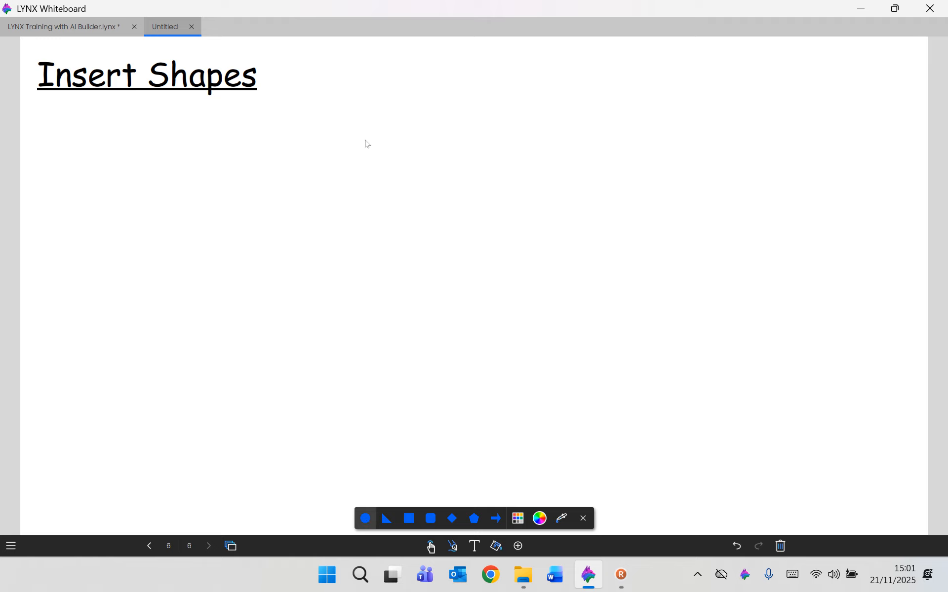
left_click_drag(366, 131, 457, 226)
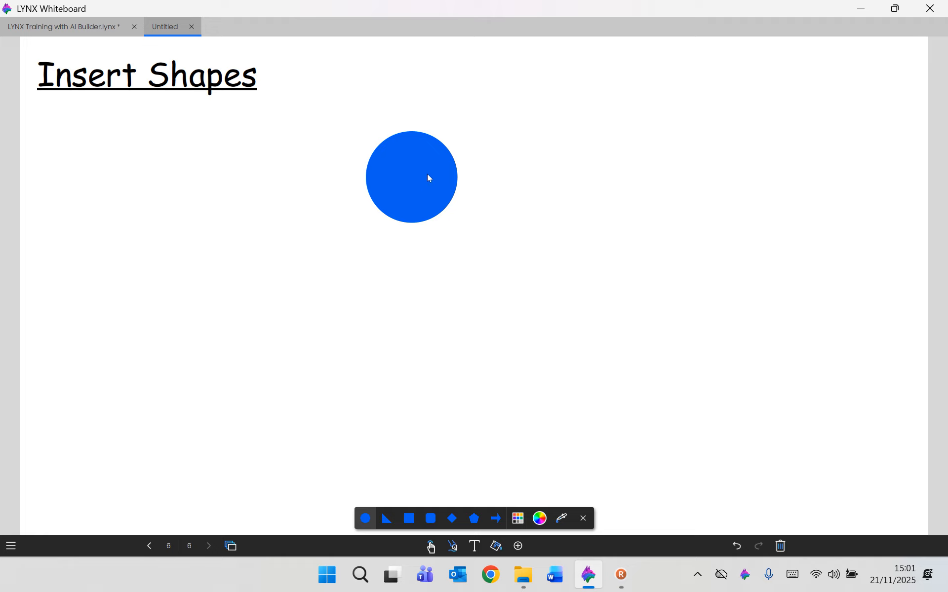
left_click_drag(426, 181, 495, 264)
left_click_drag(545, 156, 670, 274)
left_click_drag(558, 329, 668, 415)
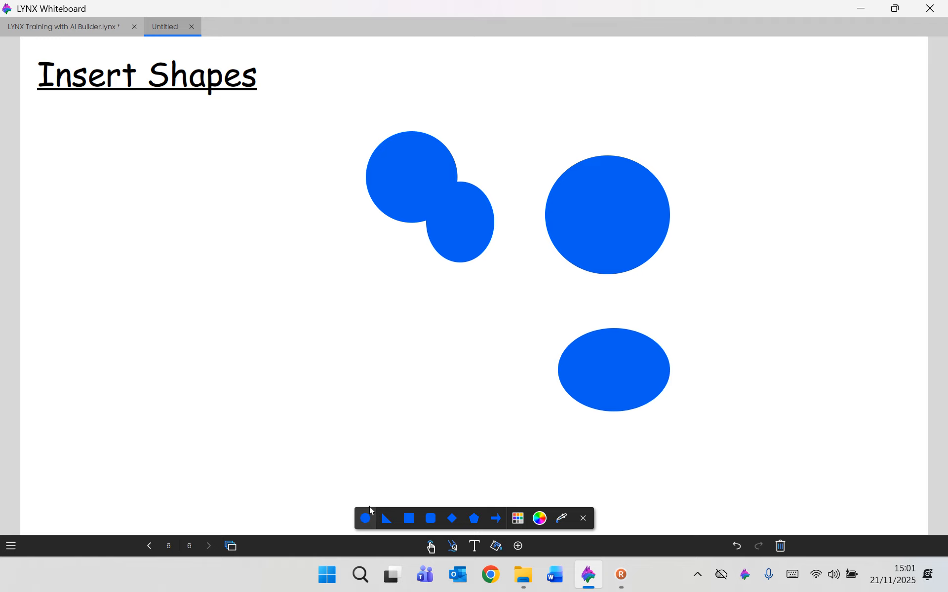
Move the large ellipse and the small overlapping ellipse apart, and delete all four drawn shapes.
left_click(431, 551)
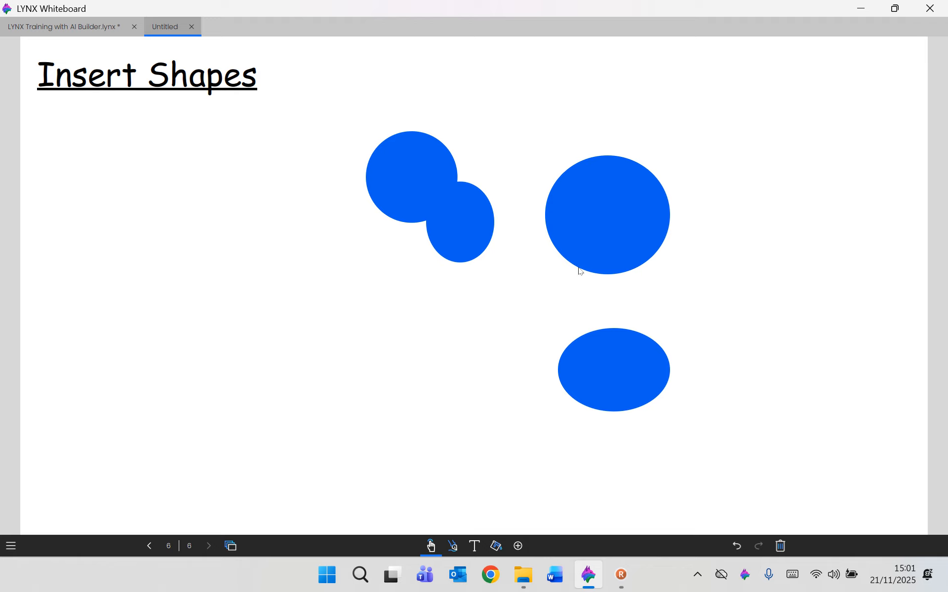
left_click_drag(603, 237, 582, 249)
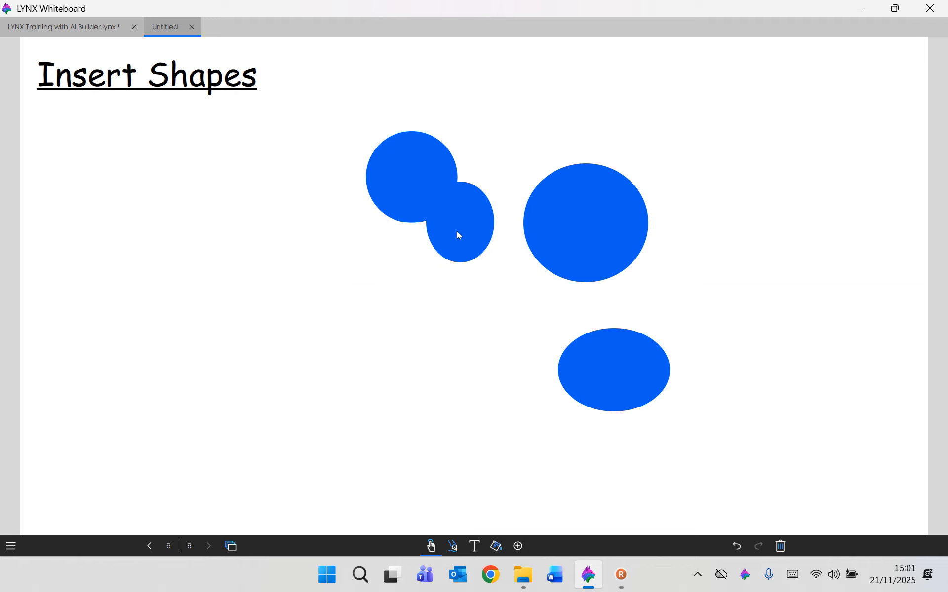
left_click_drag(457, 231, 460, 279)
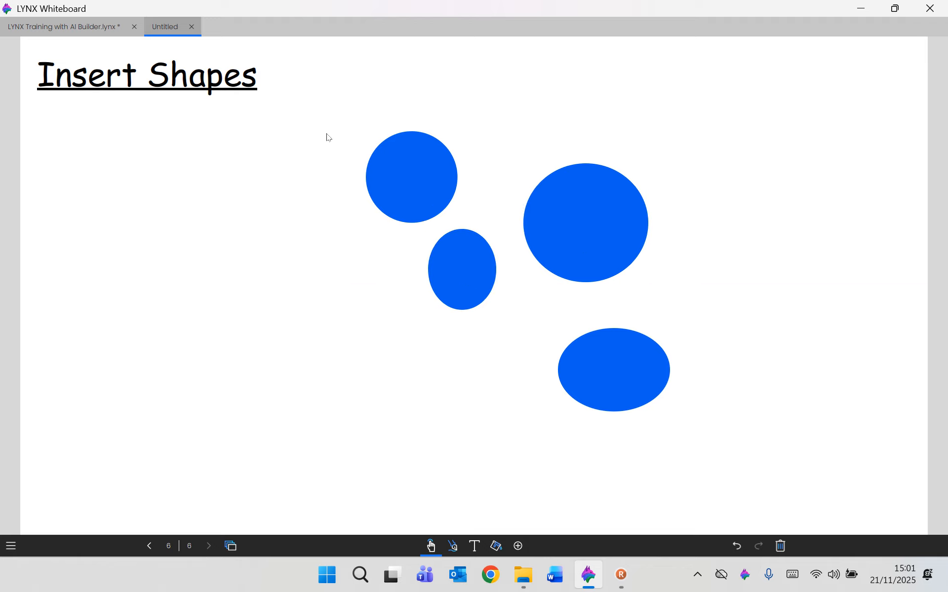
left_click_drag(326, 135, 672, 421)
key("Delete")
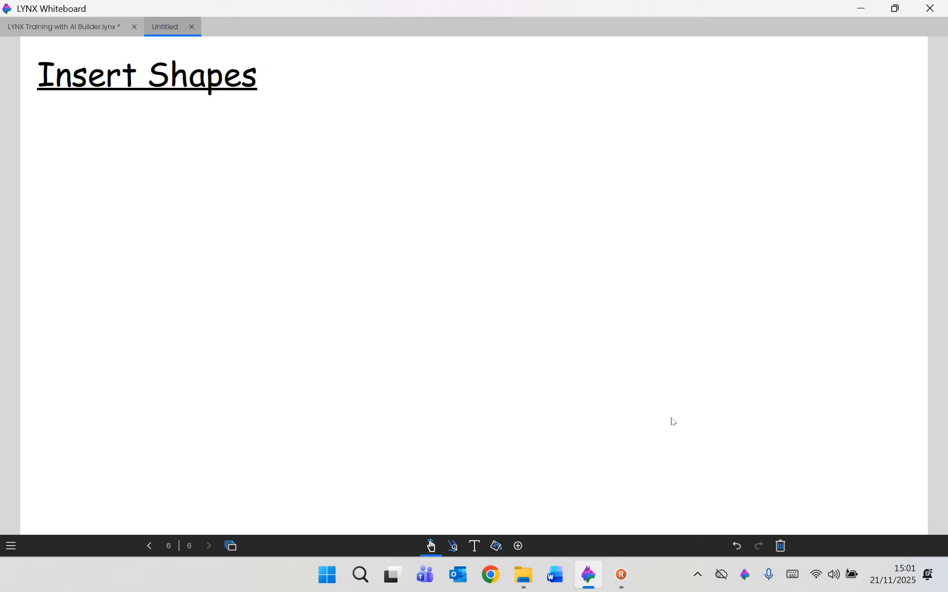
Draw a blue square in the upper middle of the page with the shapes tool.
left_click(516, 547)
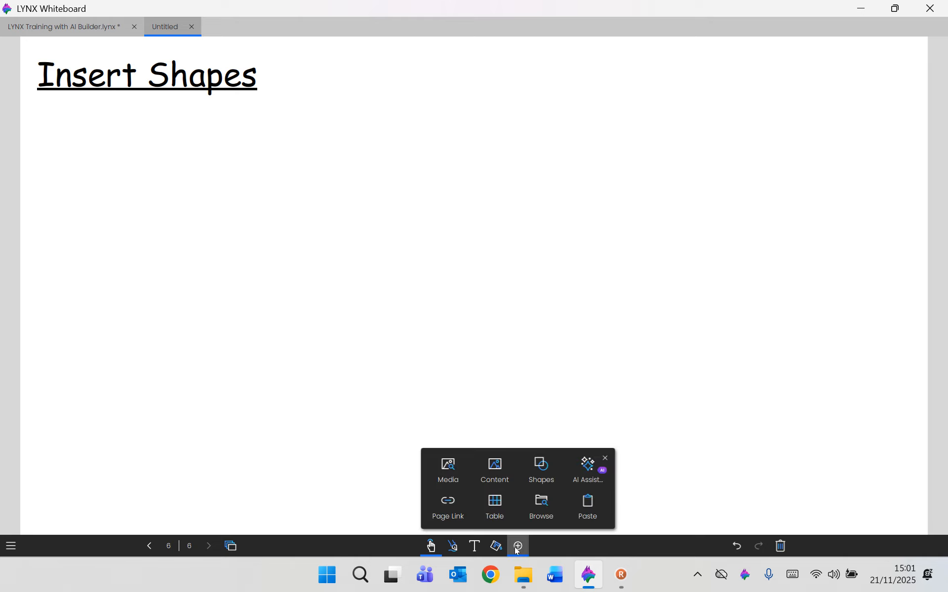
left_click(538, 467)
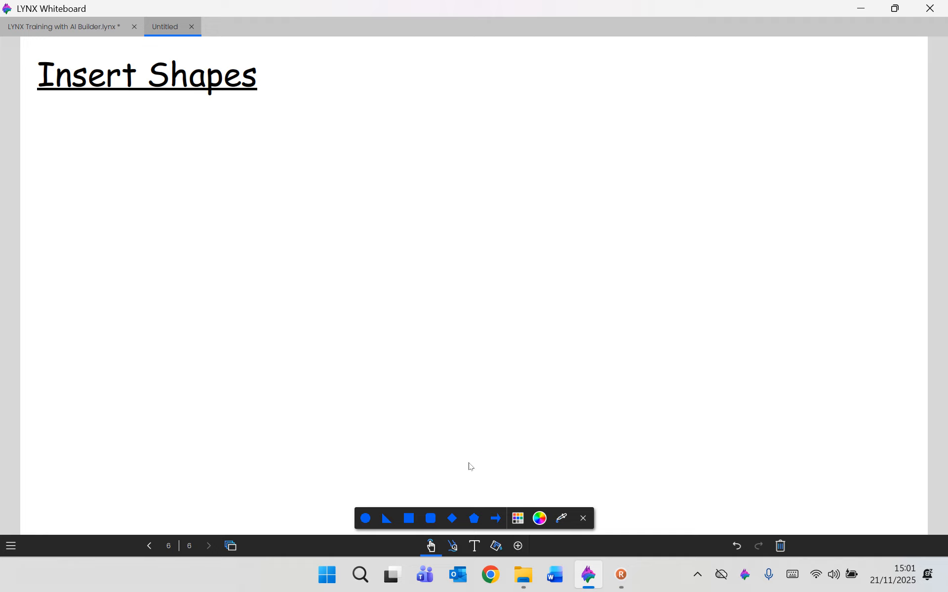
left_click(411, 520)
mouse_move(418, 134)
left_mouse_down()
mouse_move(431, 192)
mouse_move(538, 211)
mouse_move(612, 238)
mouse_move(567, 297)
mouse_move(447, 276)
mouse_move(441, 187)
mouse_move(517, 204)
mouse_move(502, 251)
mouse_move(518, 178)
mouse_move(535, 239)
mouse_move(484, 238)
mouse_move(451, 216)
mouse_move(439, 156)
mouse_move(586, 156)
mouse_move(599, 275)
mouse_move(435, 311)
mouse_move(525, 290)
mouse_move(539, 238)
mouse_move(531, 253)
left_mouse_up()
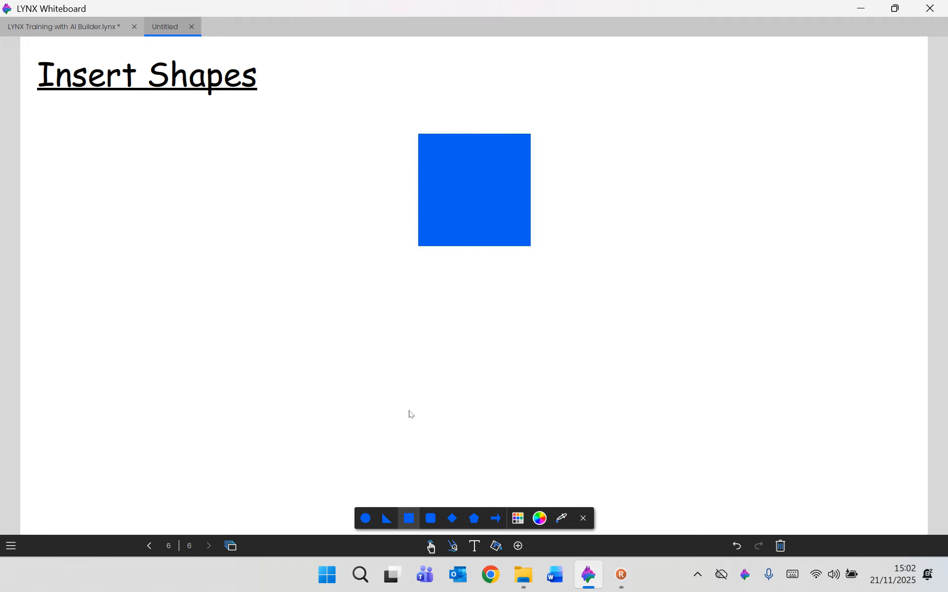
Draw a blue circle to the lower left of the square and a wider blue ellipse below the square.
left_click(366, 517)
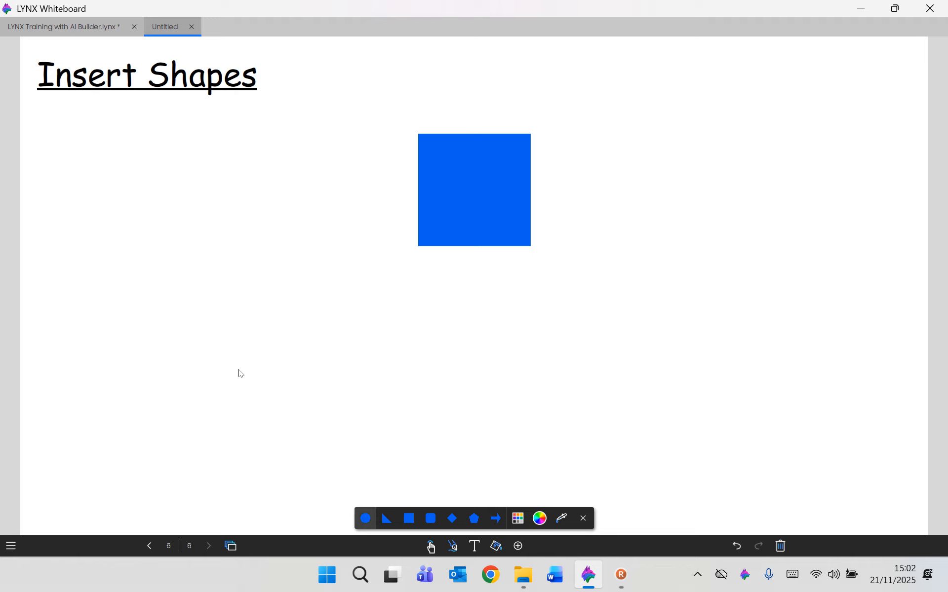
mouse_move(188, 276)
left_mouse_down()
mouse_move(251, 374)
mouse_move(303, 379)
mouse_move(284, 376)
left_mouse_up()
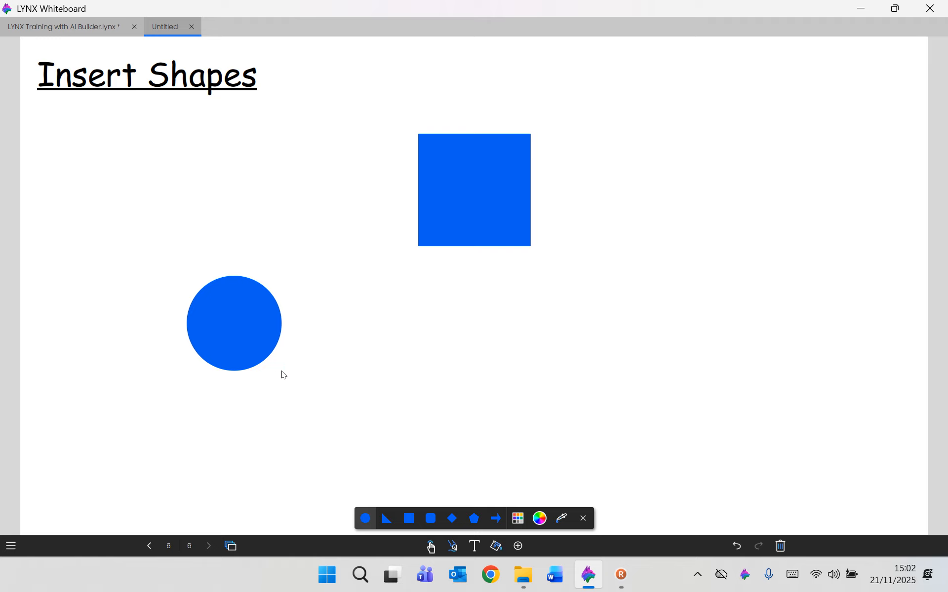
left_click_drag(374, 318, 519, 438)
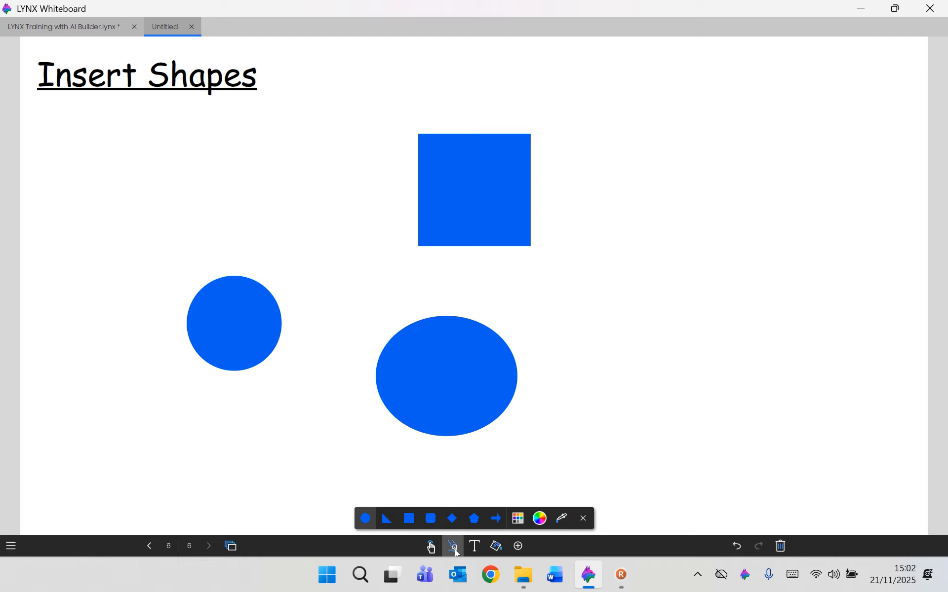
Add the label "text" inside the wide ellipse below the square.
left_click(432, 546)
double_click(434, 370)
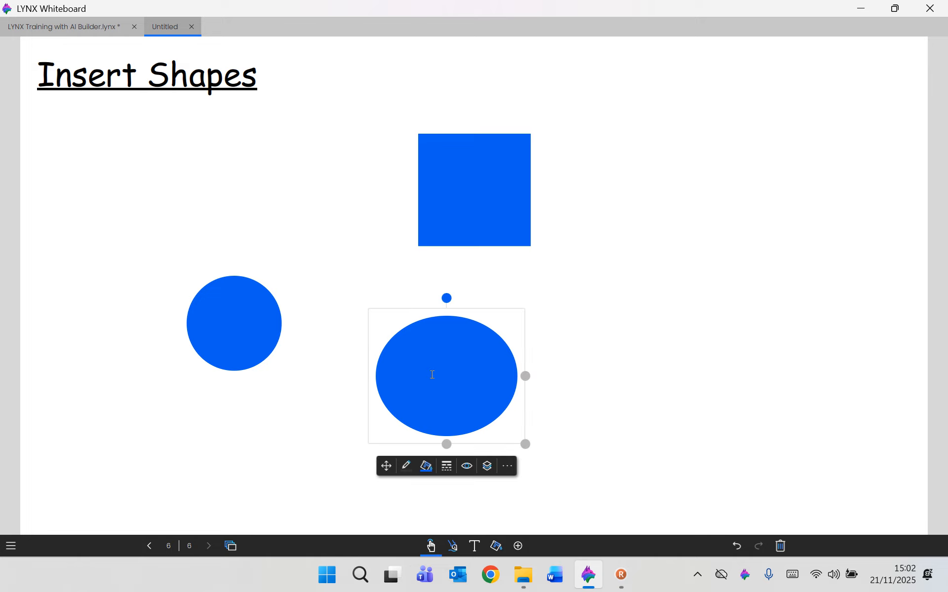
type("text")
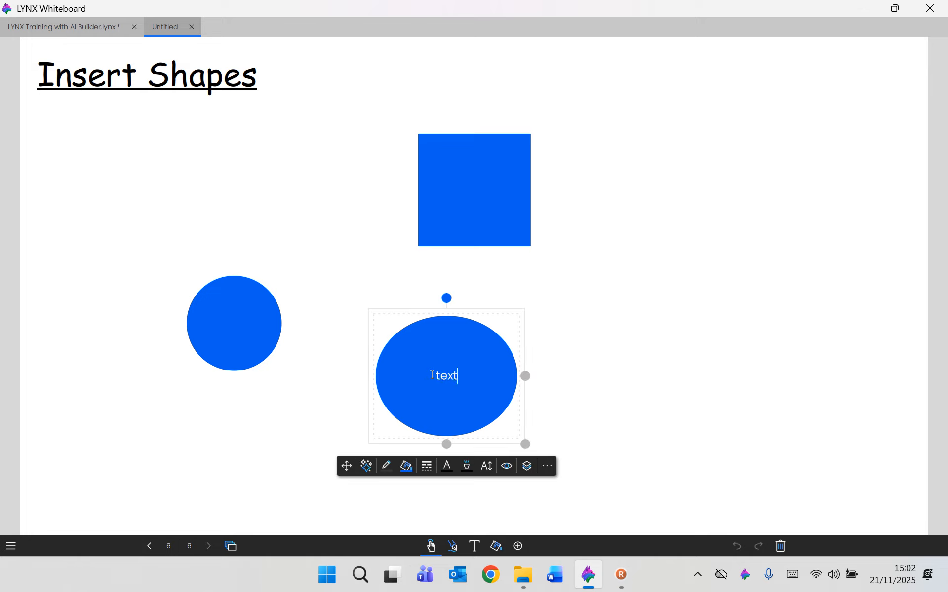
left_click(662, 380)
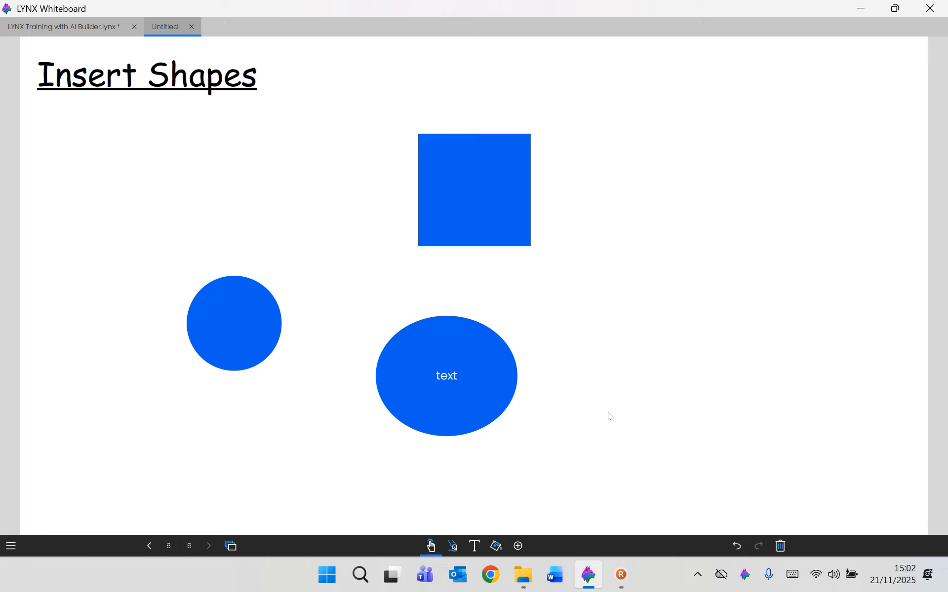
Draw a diamond in red #F03737 to the right of the blue square.
left_click(518, 546)
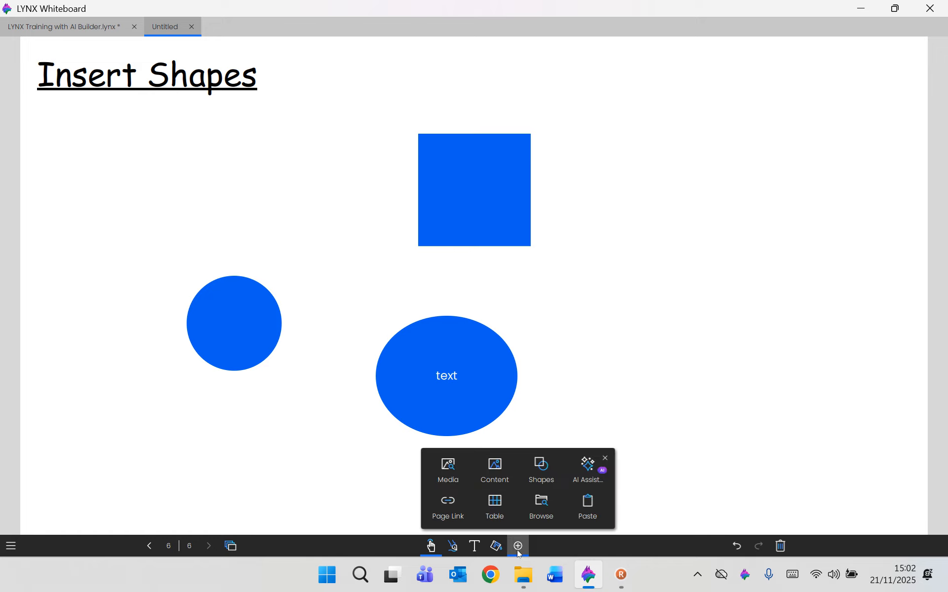
left_click(541, 469)
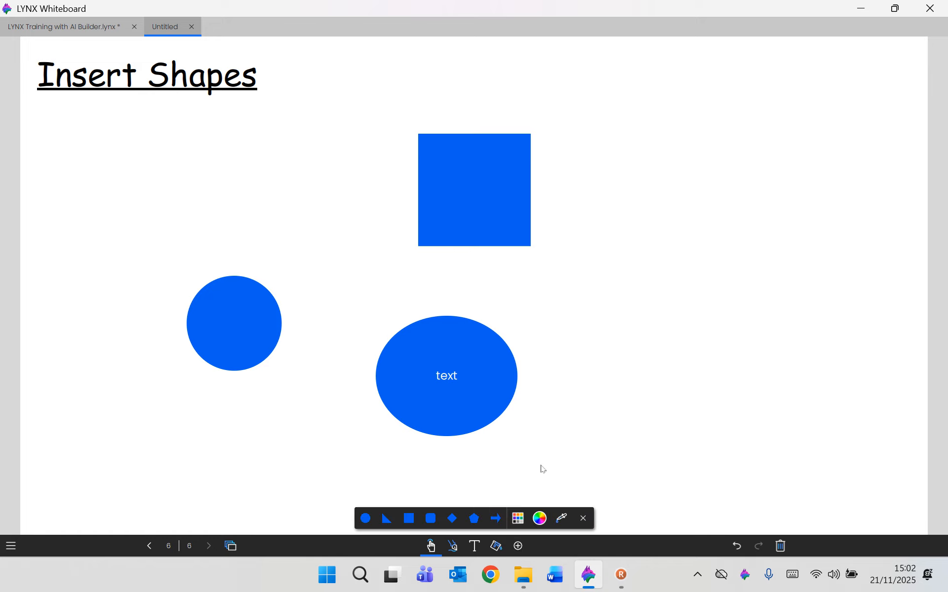
left_click(519, 522)
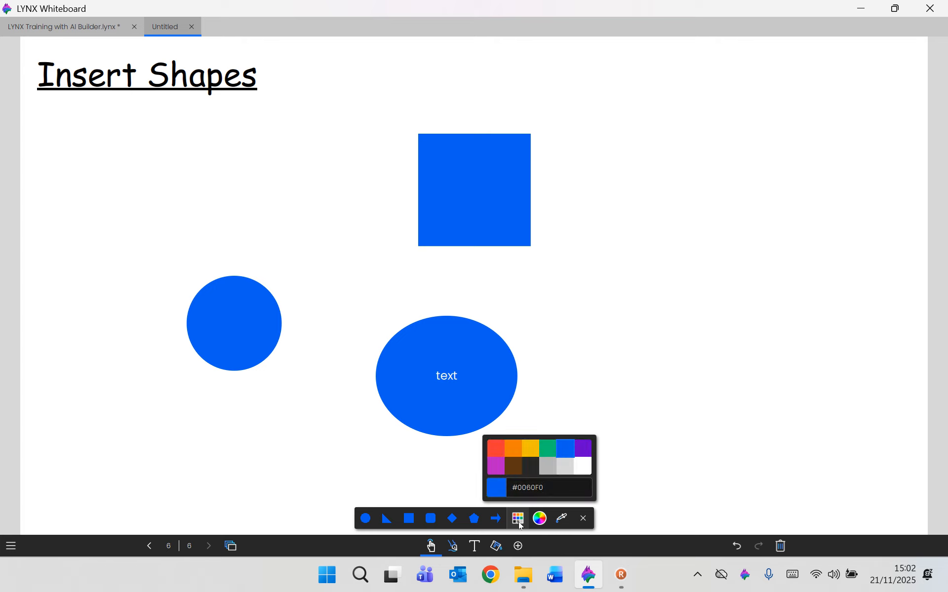
left_click(500, 453)
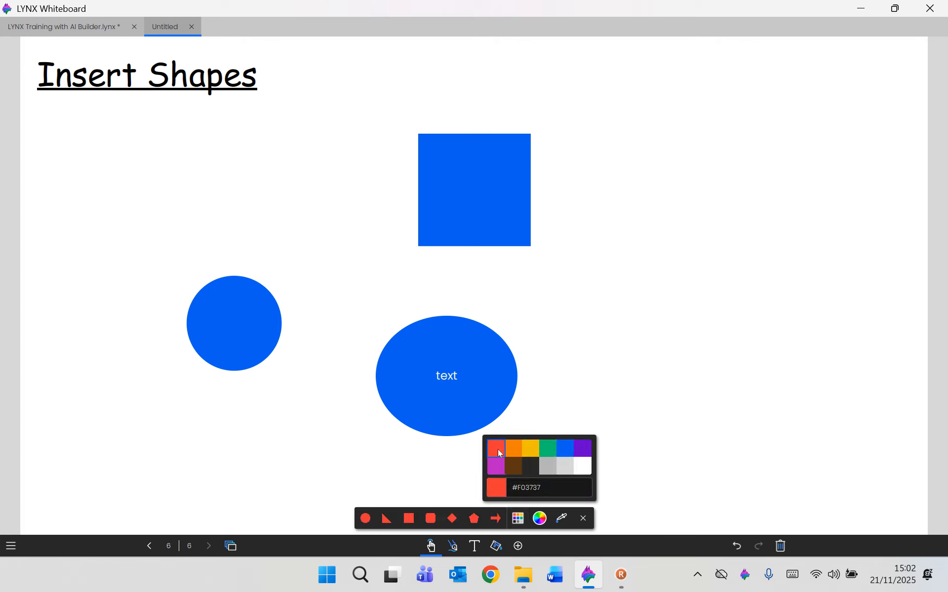
left_click(542, 524)
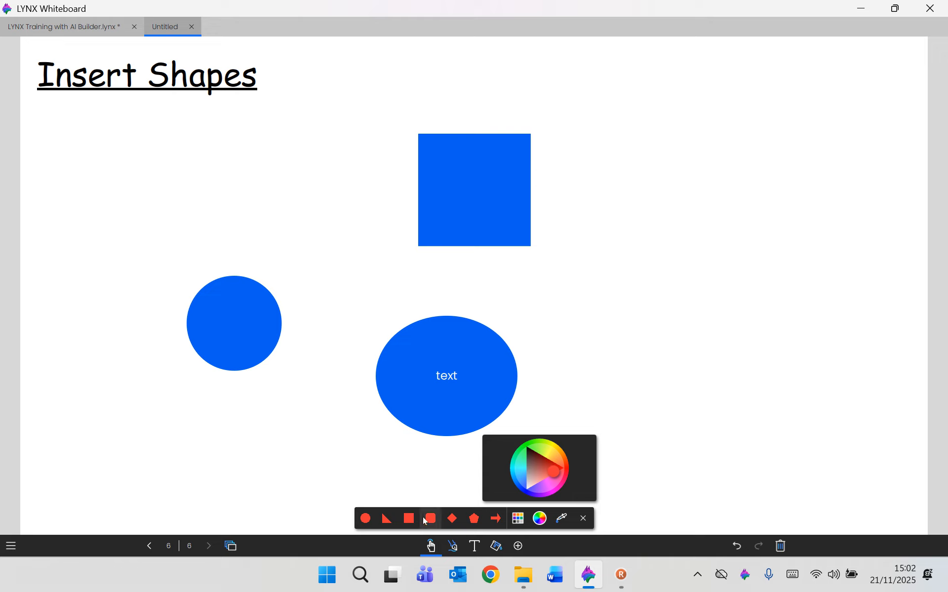
left_click(451, 519)
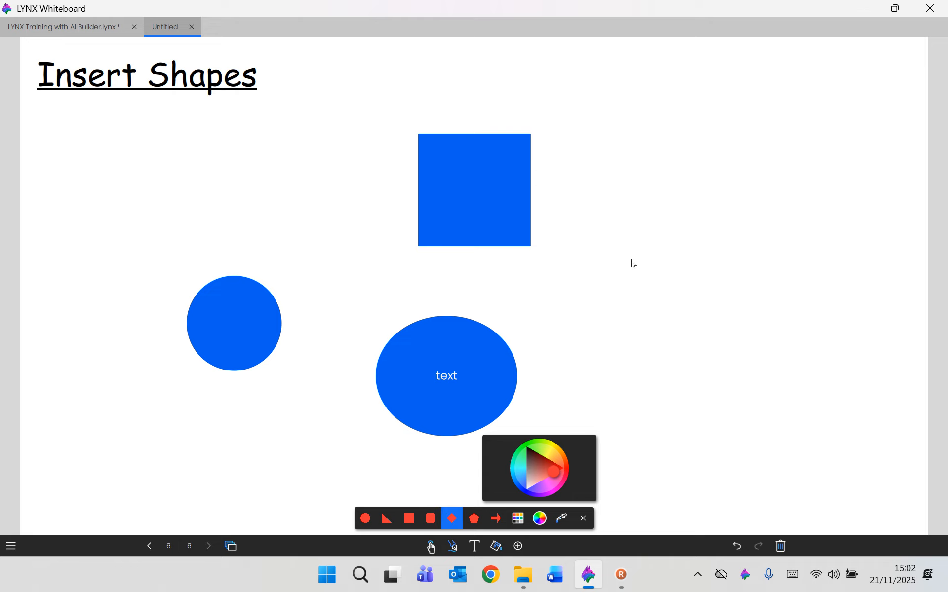
left_click_drag(641, 209, 726, 306)
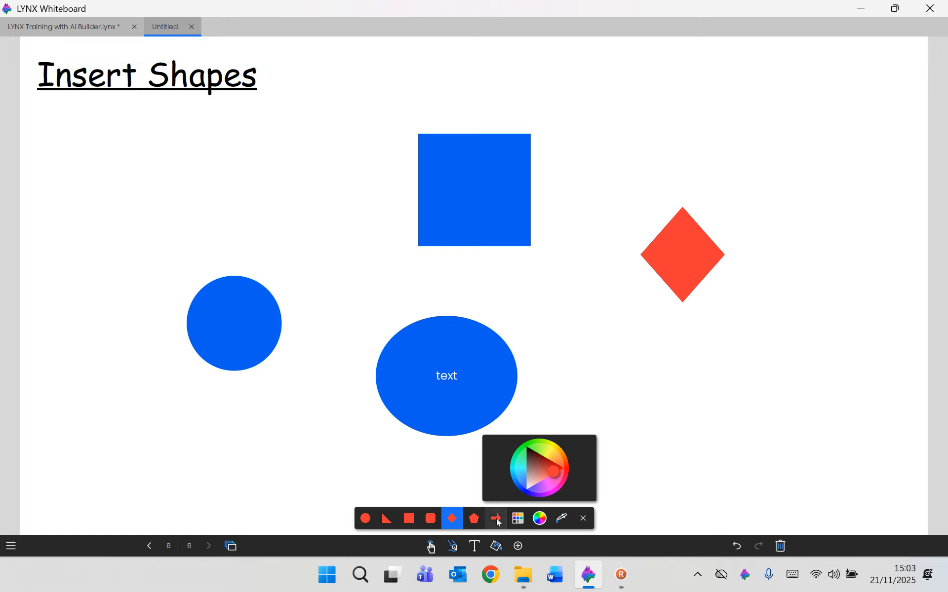
left_click(584, 520)
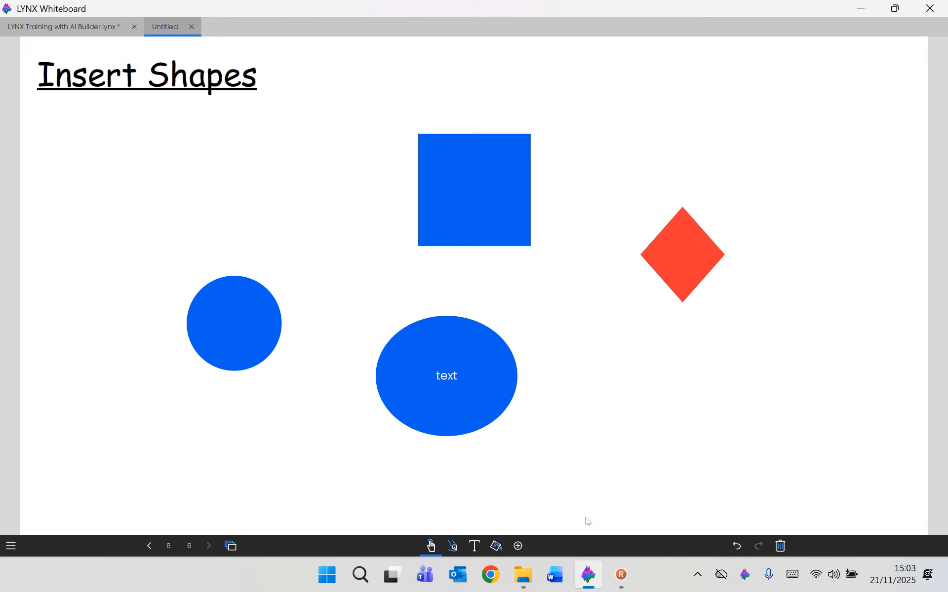
From the content library's Shapes folder, place a half circle beside the labelled ellipse and a cross below the page title.
left_click(517, 545)
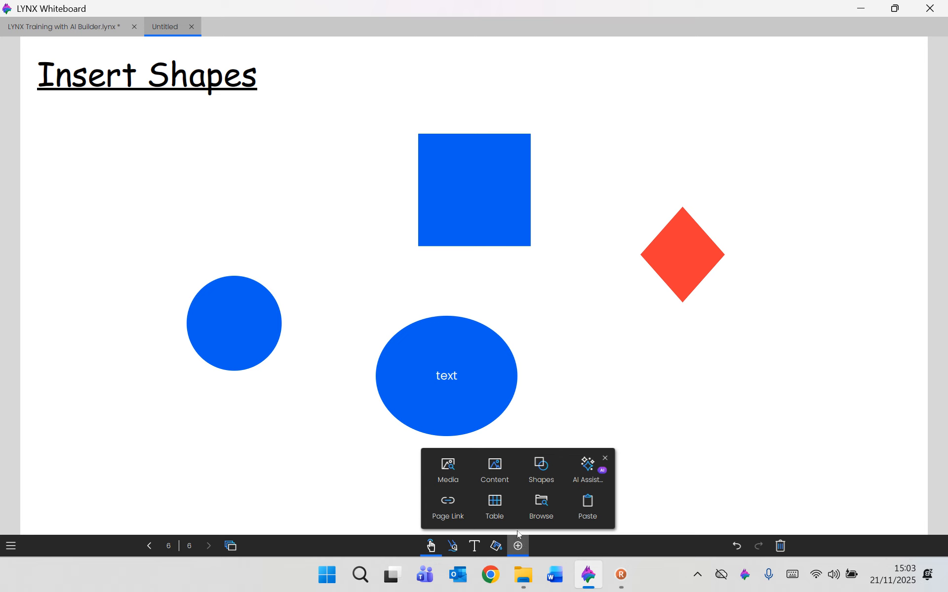
left_click(495, 474)
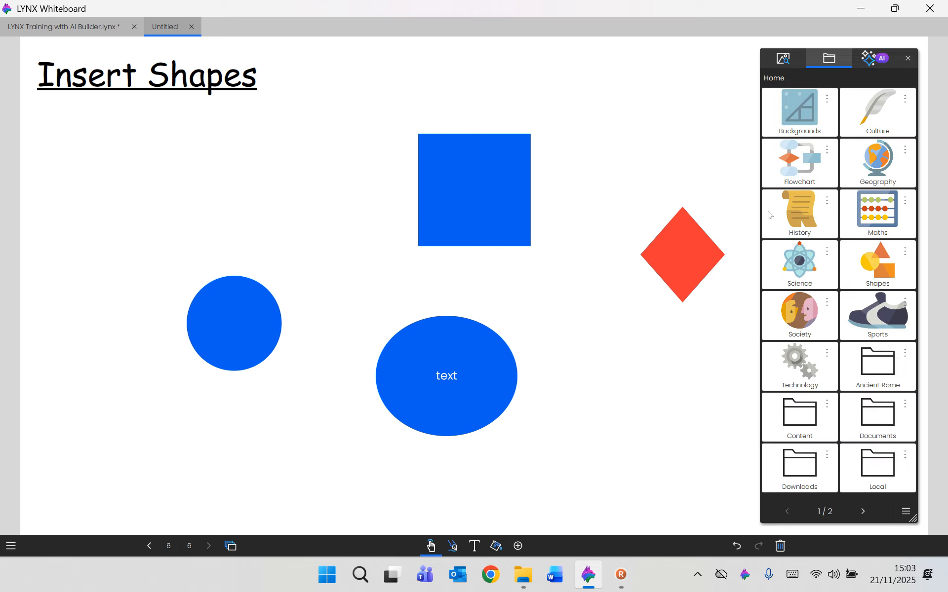
left_click(886, 278)
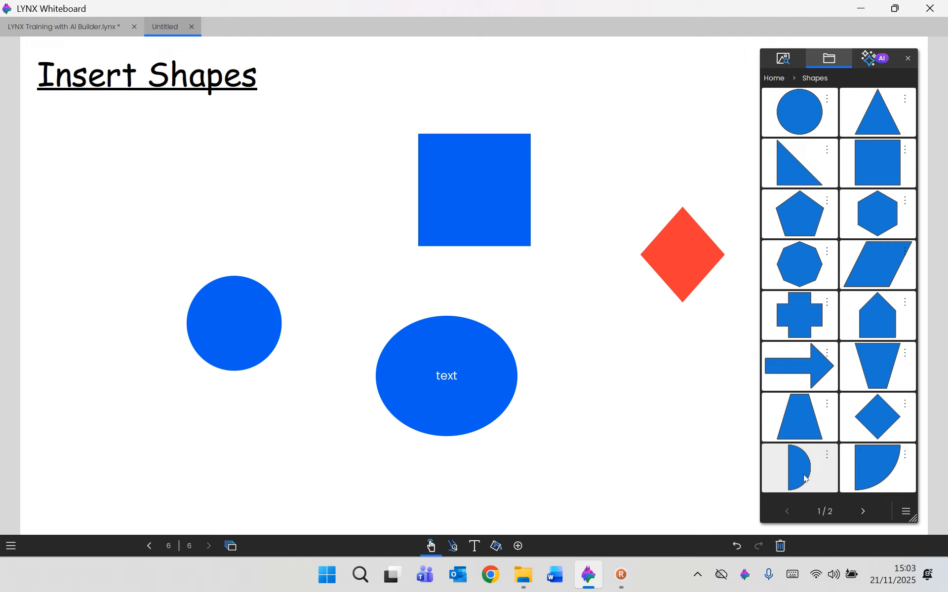
left_click_drag(803, 478, 606, 396)
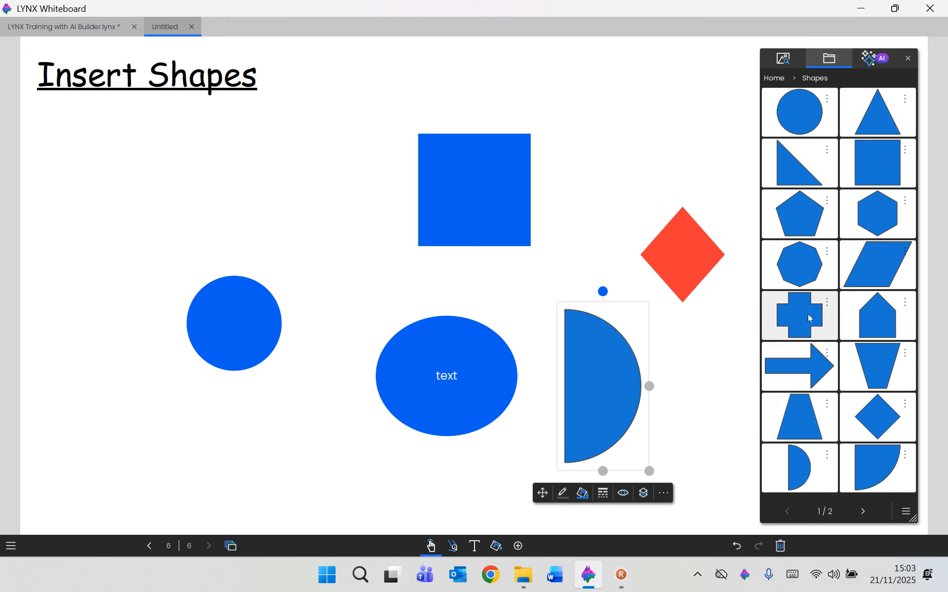
left_click_drag(810, 318, 269, 178)
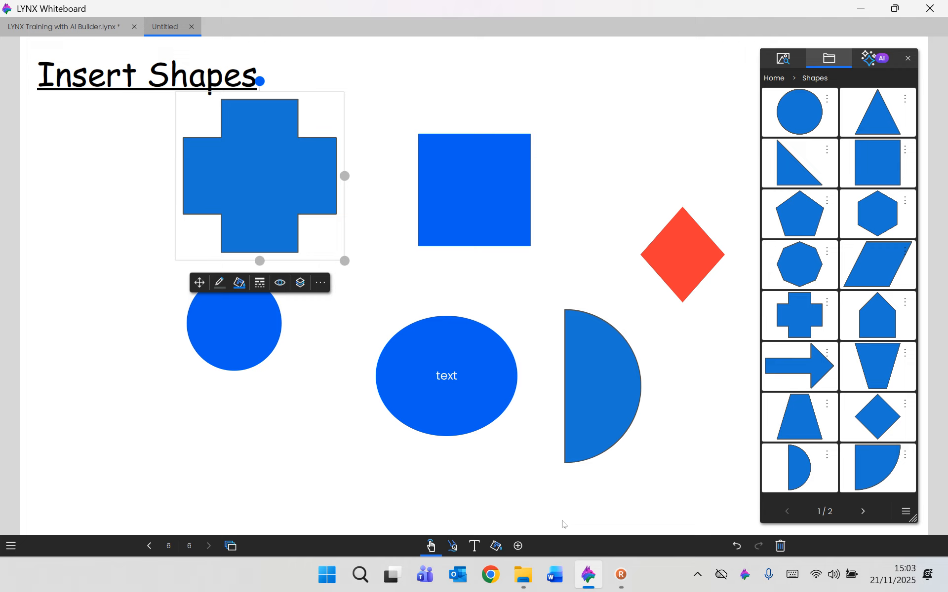
Place a five-pointed star from the Shapes folder above the diamond and fill it with red #F03737.
left_click(863, 512)
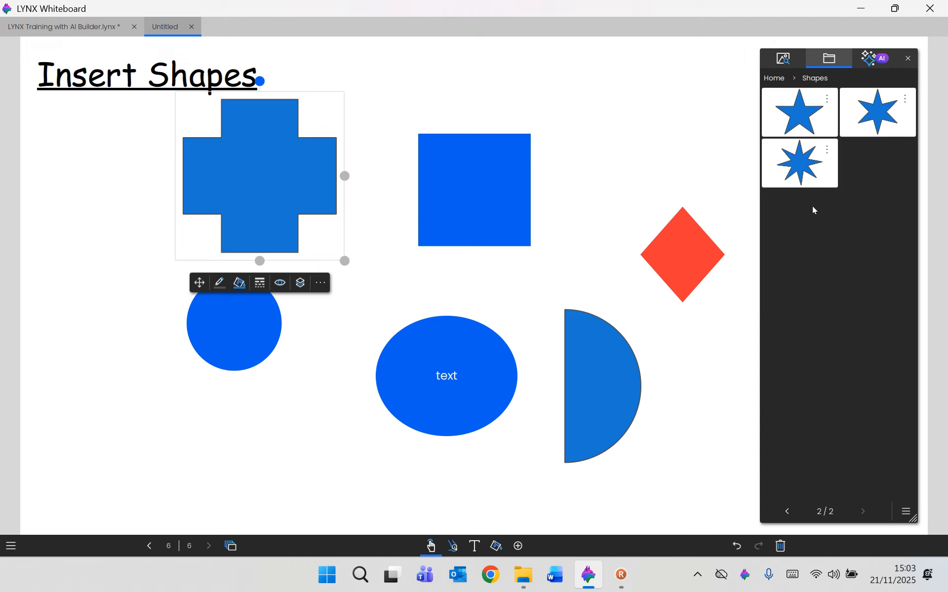
left_click_drag(807, 111, 619, 108)
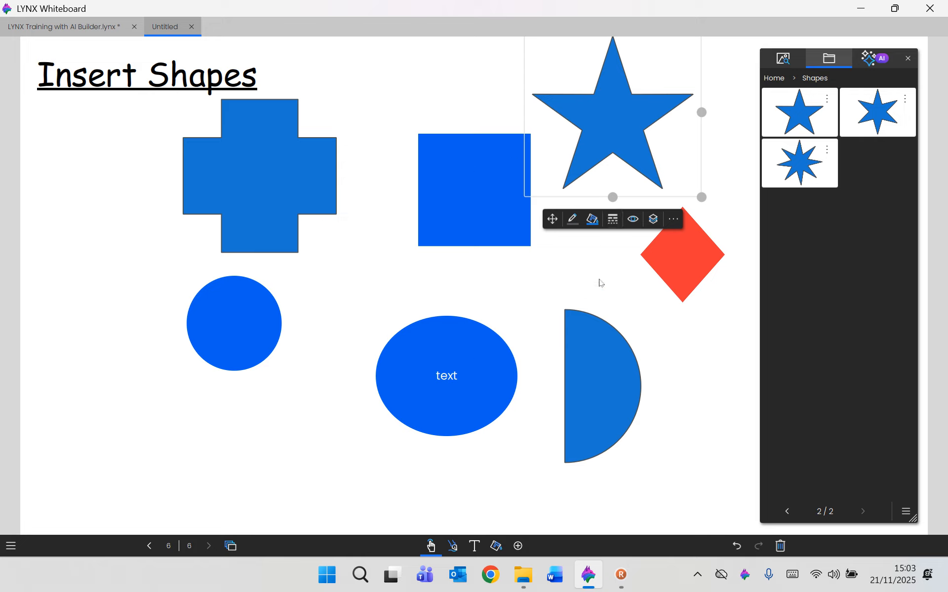
left_click(594, 222)
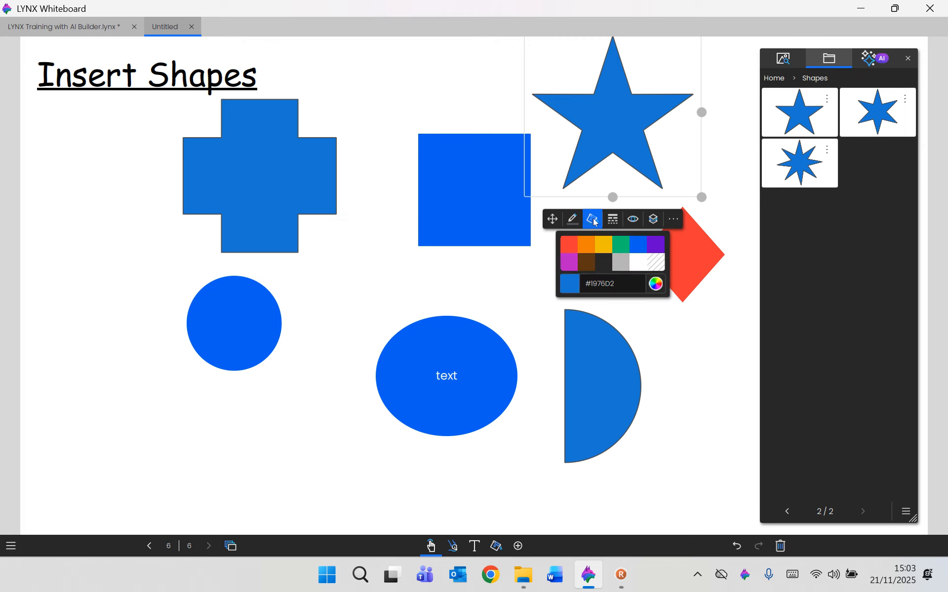
left_click(567, 247)
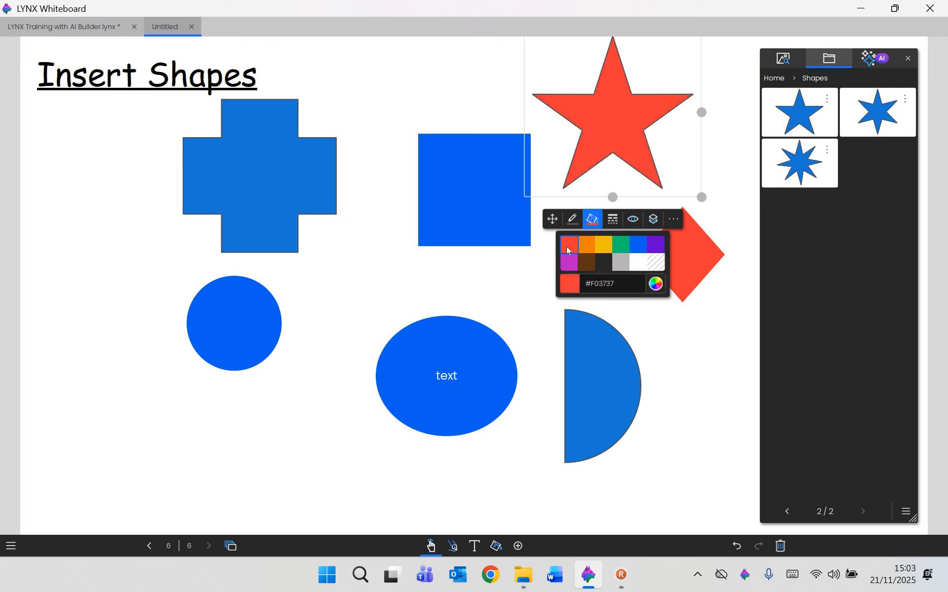
Fill the cross below the page title with yellow #F0C000.
left_click(274, 221)
left_click(239, 284)
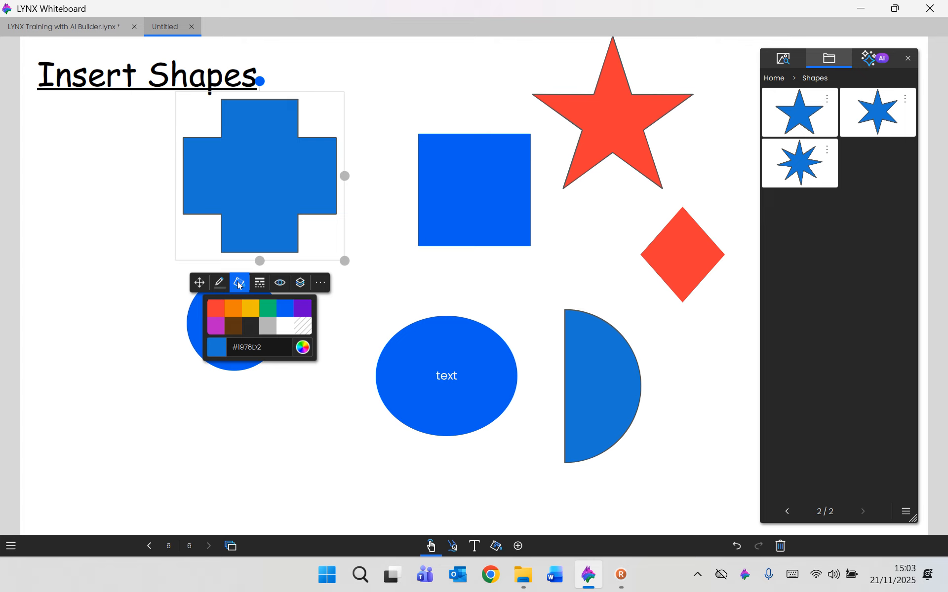
left_click(253, 310)
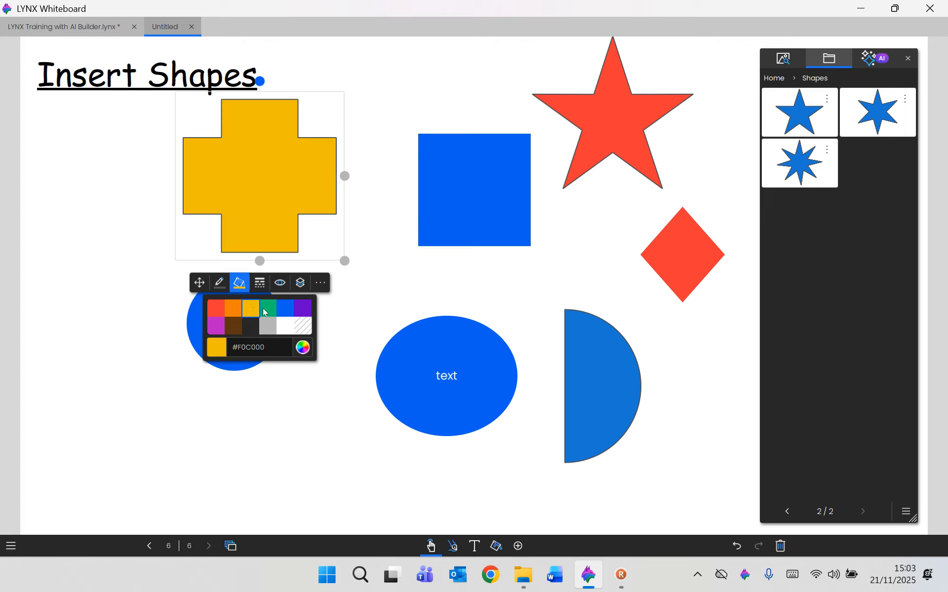
Lighten the cross's fill to a custom pale yellow using the colour wheel.
left_click(303, 347)
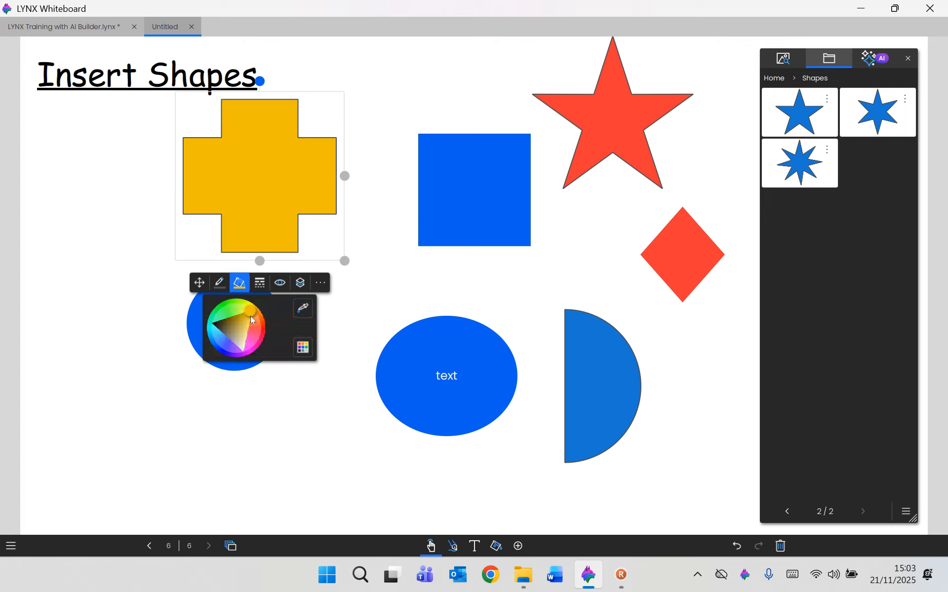
left_click_drag(250, 311, 258, 343)
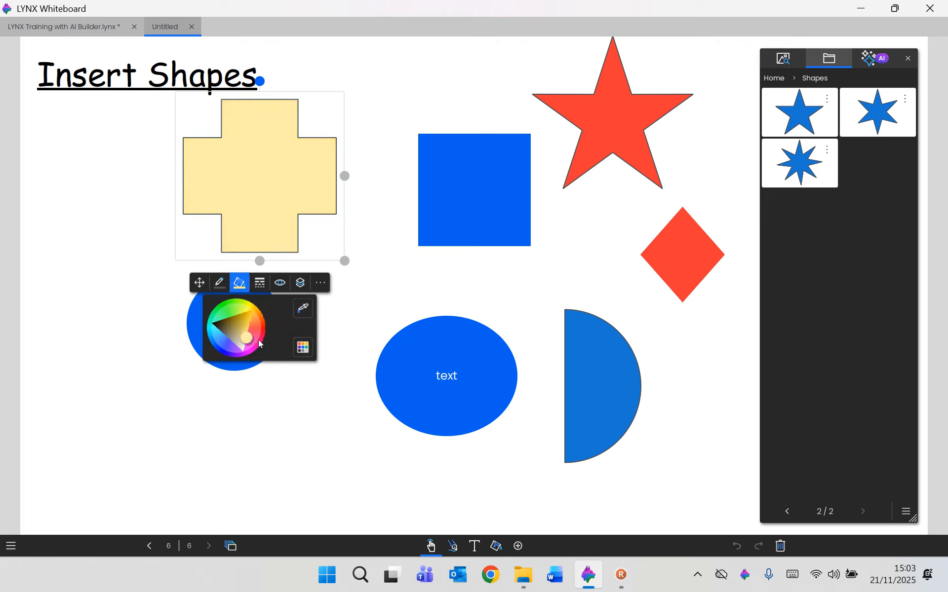
Close the content library and fill the half circle with the cross's pale yellow, sampled with the eyedropper.
left_click(596, 397)
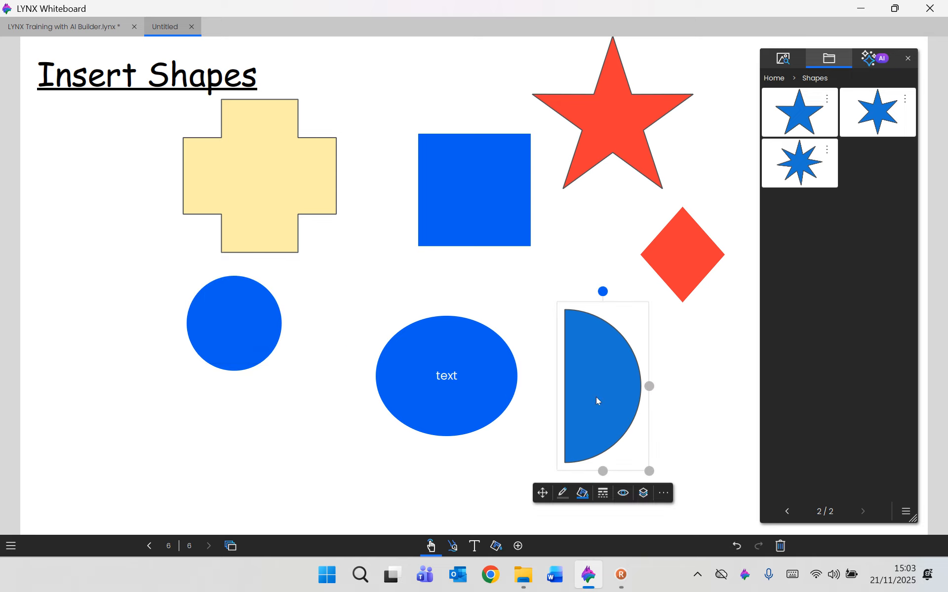
left_click(581, 493)
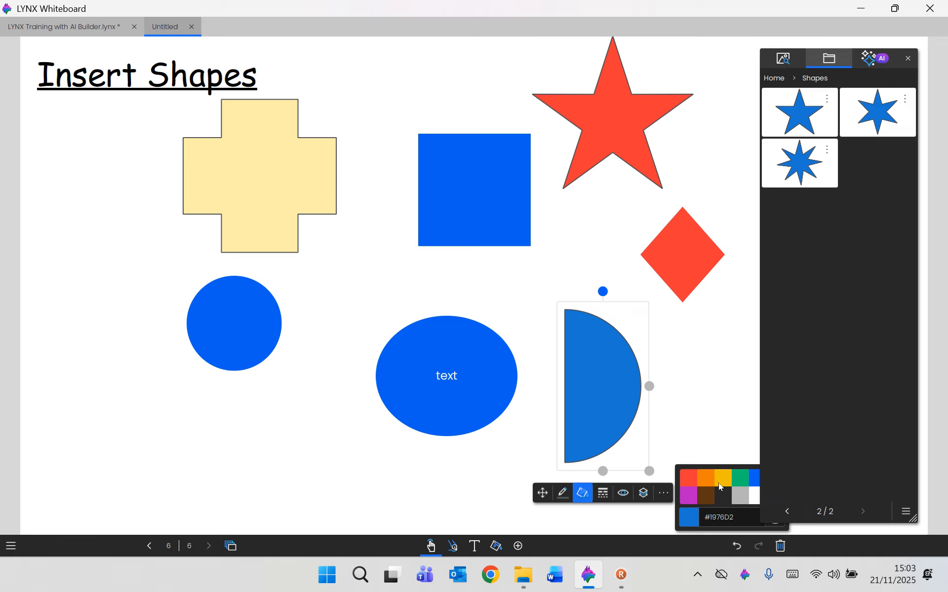
left_click(908, 58)
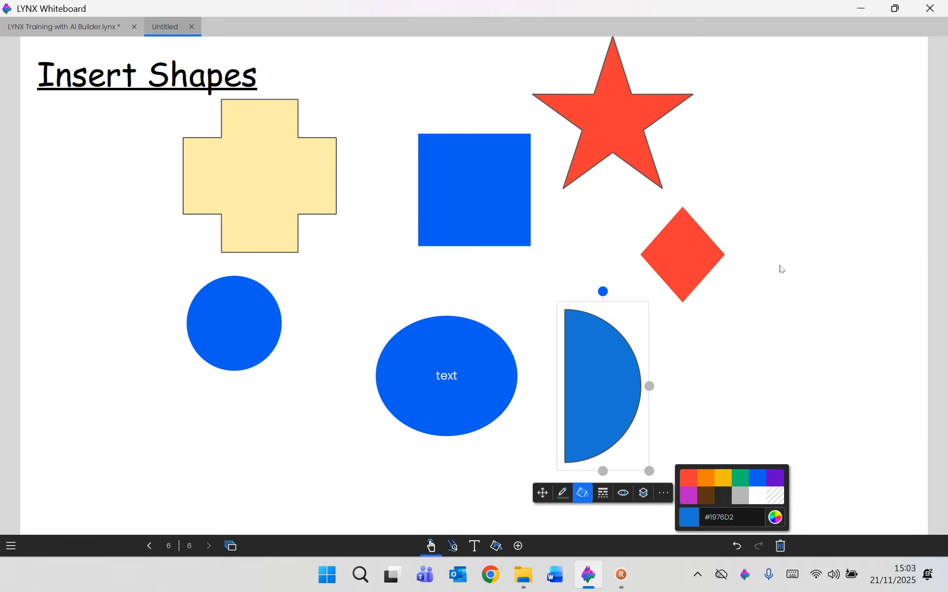
left_click(775, 517)
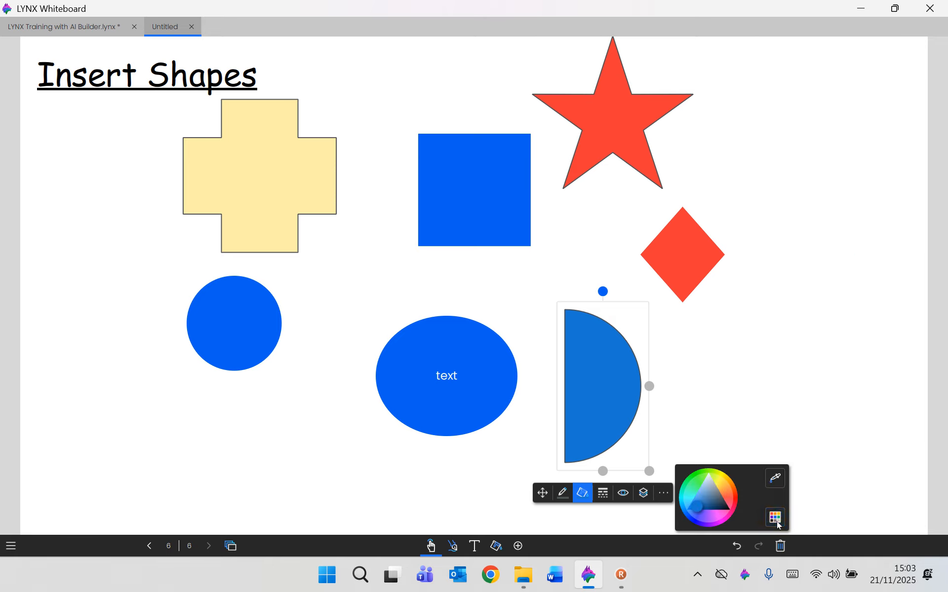
left_click(775, 479)
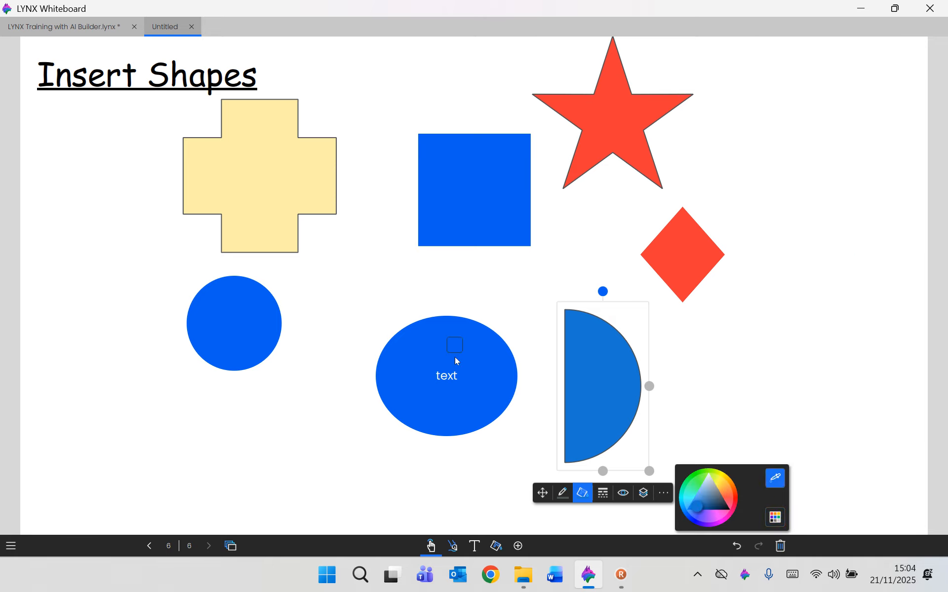
left_click(286, 189)
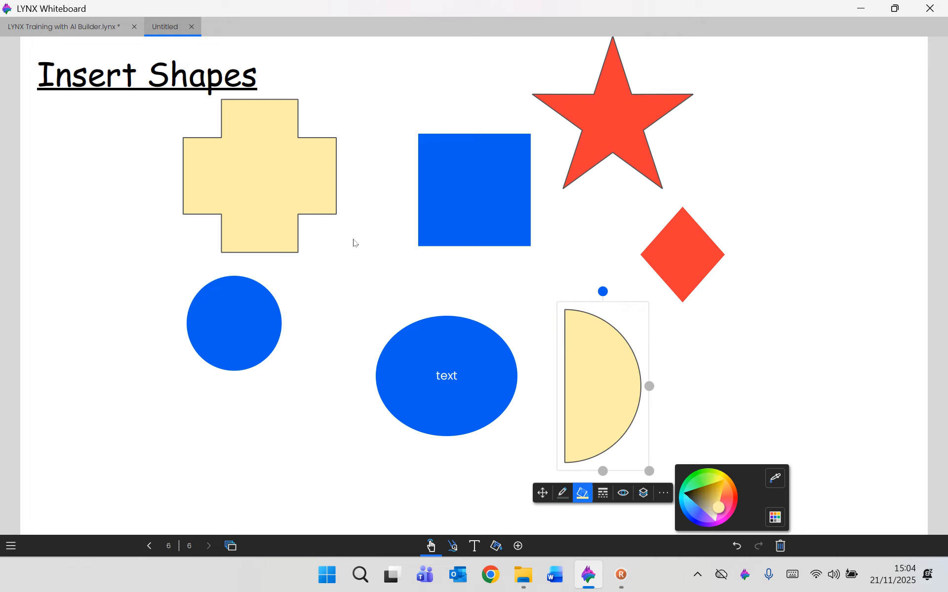